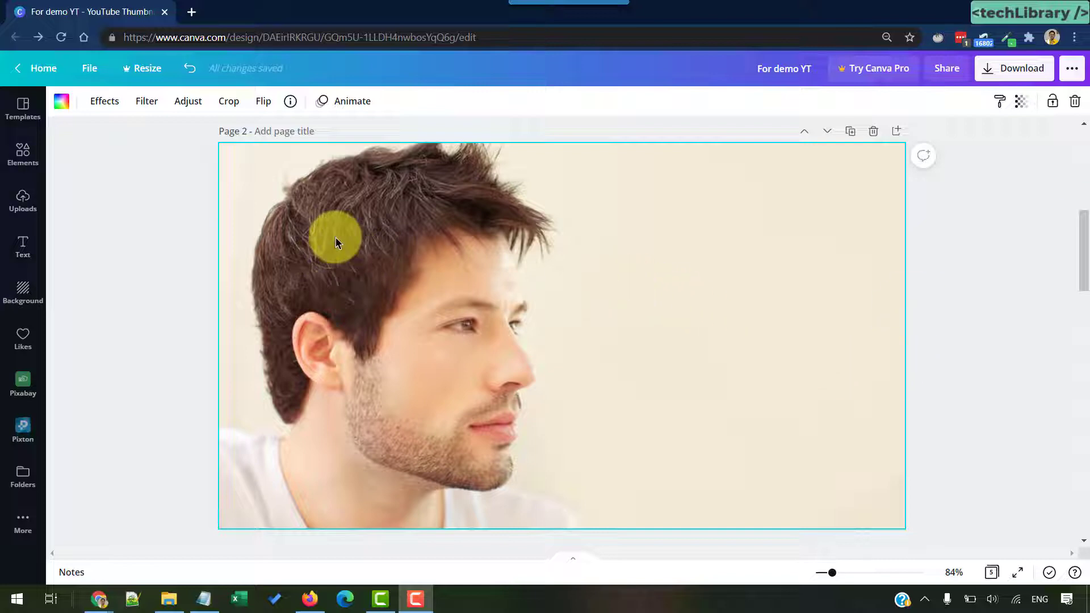
# Select the man's portrait photo on page 2.
pyautogui.click(365, 226)
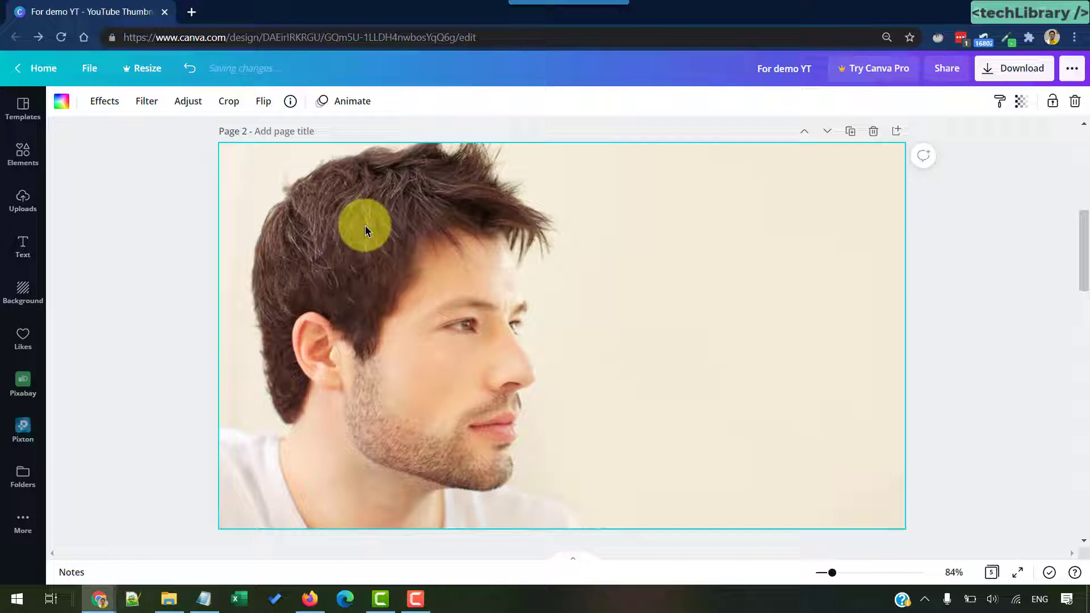
# Apply the Trace glitch effect from the Effects gallery to the portrait.
pyautogui.click(104, 100)
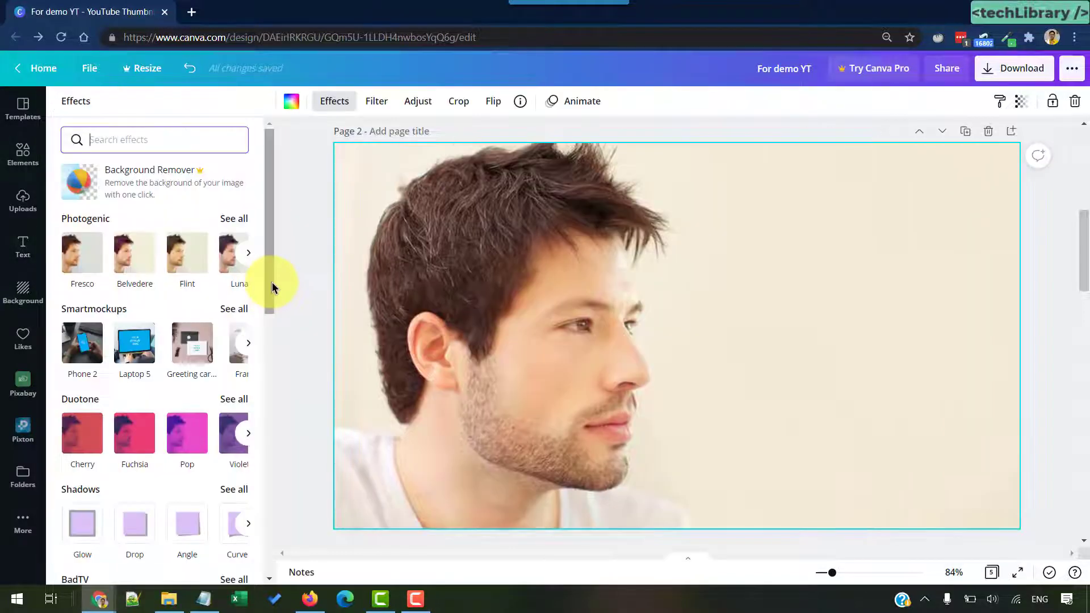
pyautogui.scroll(-5, 269, 307)
pyautogui.scroll(-1, 372, 306)
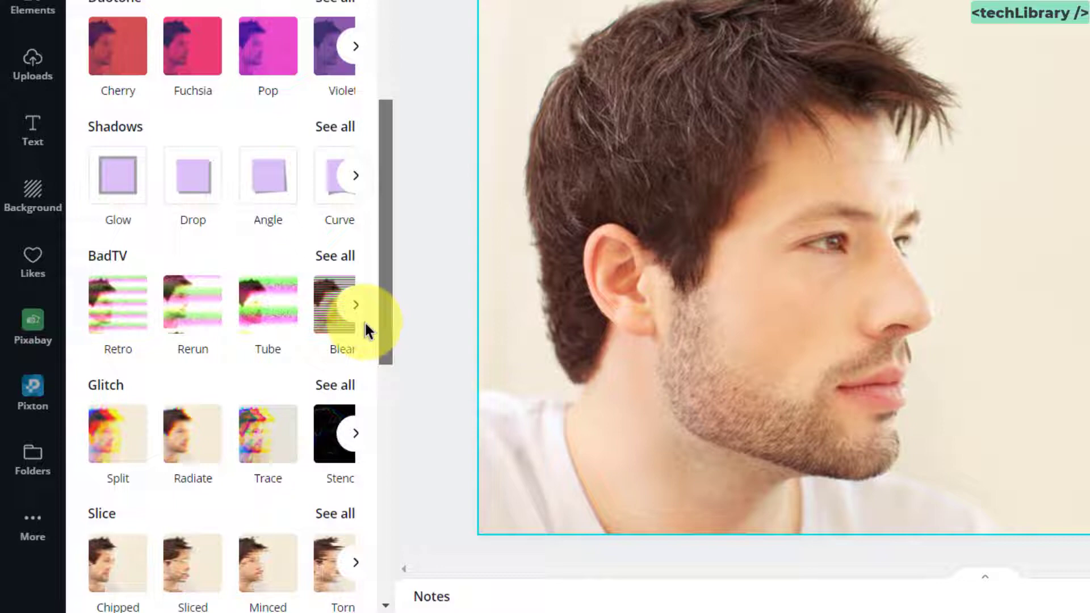
pyautogui.click(271, 442)
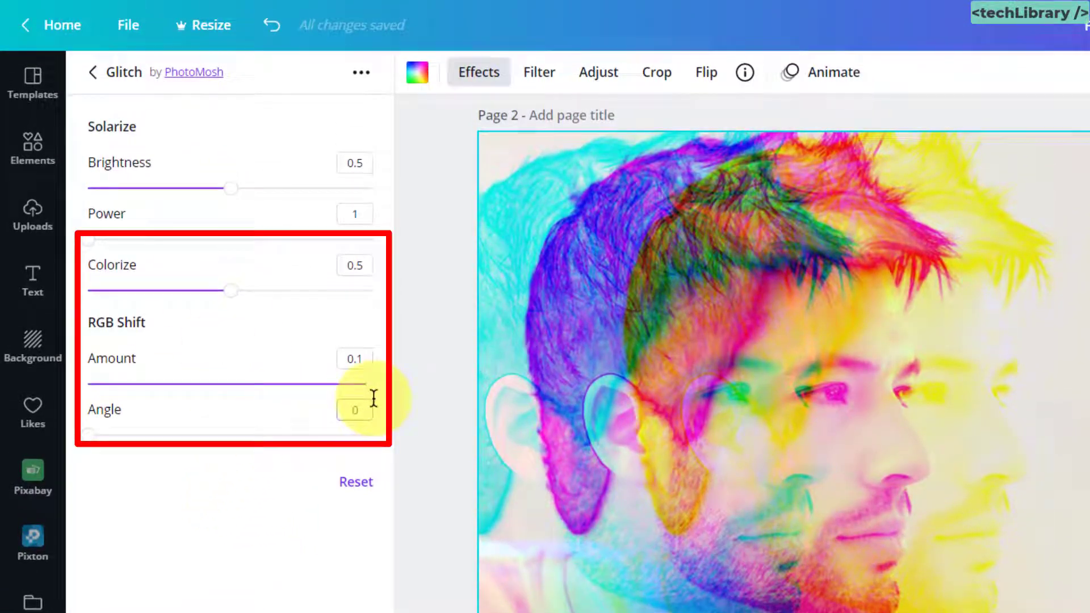
# Set Trace's RGB Shift Amount and Colorize to 0, then apply the effect.
pyautogui.moveTo(369, 385); pyautogui.dragTo(88, 386)
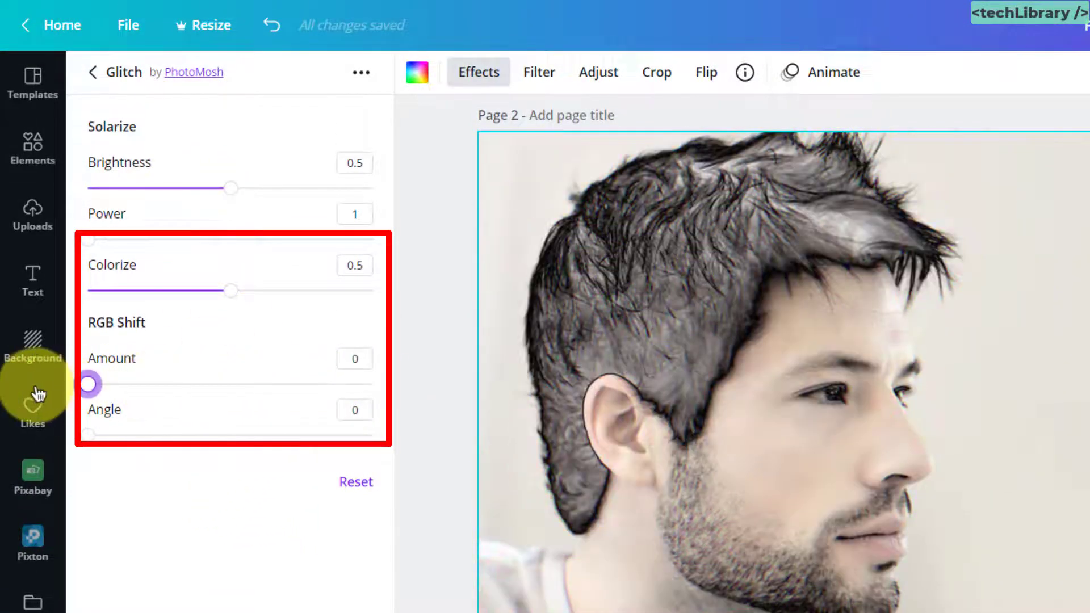
pyautogui.moveTo(229, 292); pyautogui.dragTo(51, 301)
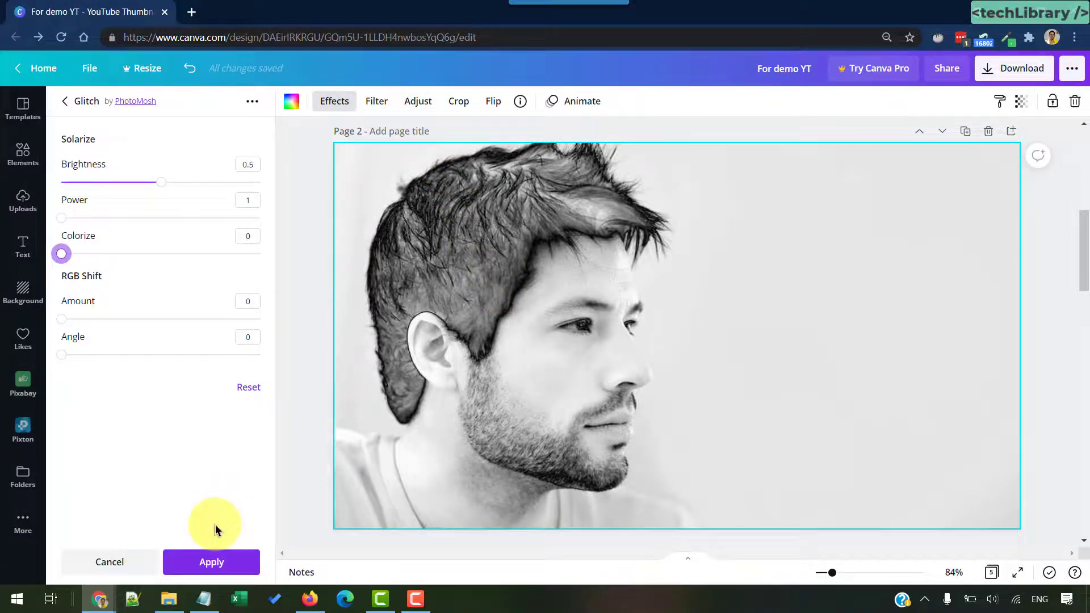
pyautogui.click(211, 562)
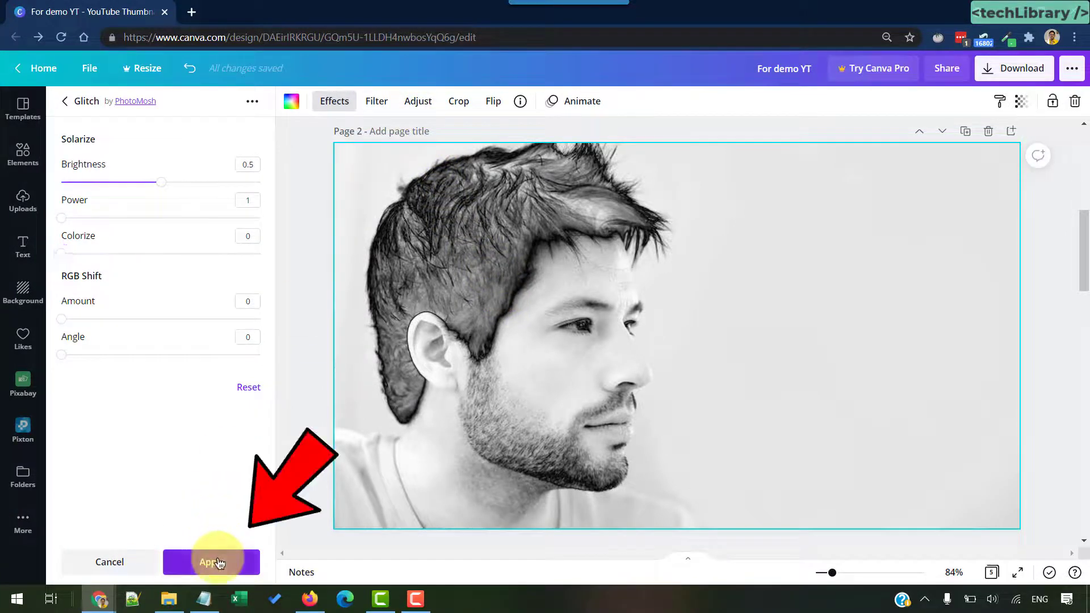
# In Adjust, set Blur and Saturation to -100 and Vignette to 100.
pyautogui.click(418, 100)
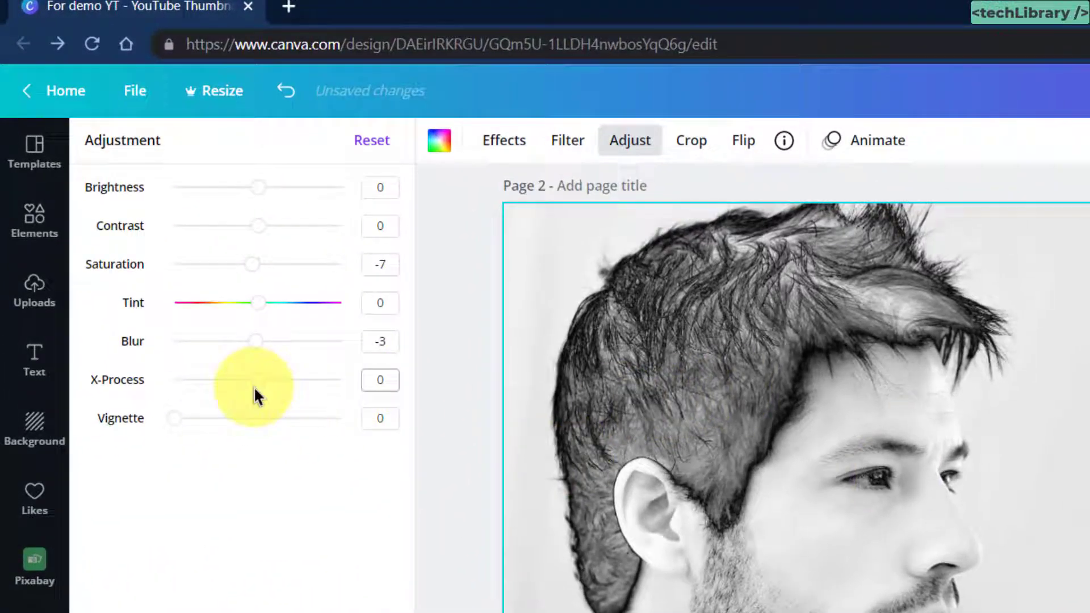
pyautogui.moveTo(257, 342); pyautogui.dragTo(175, 342)
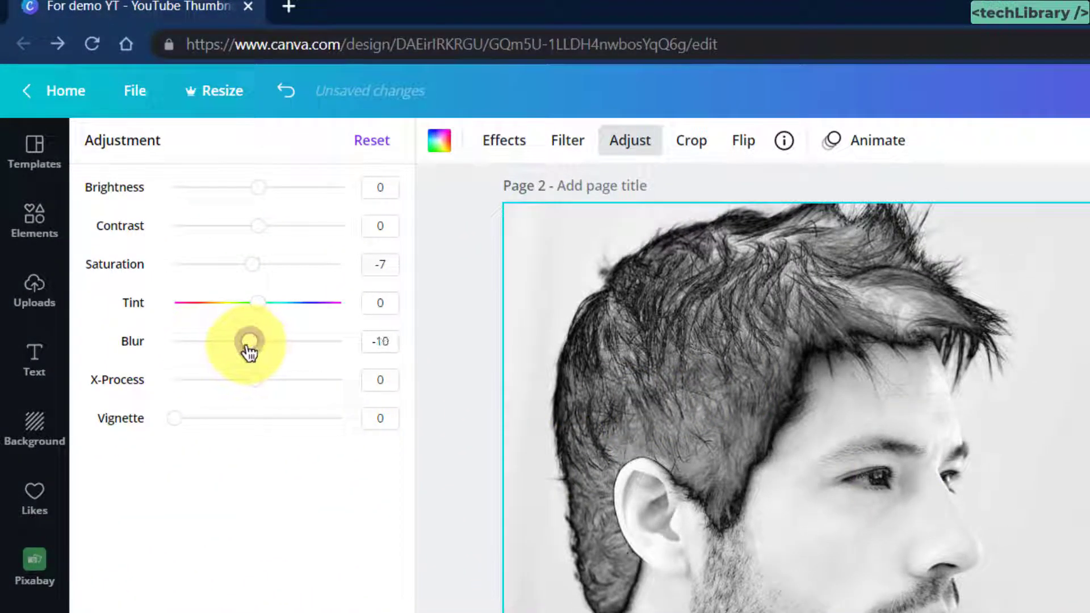
pyautogui.moveTo(253, 266); pyautogui.dragTo(175, 266)
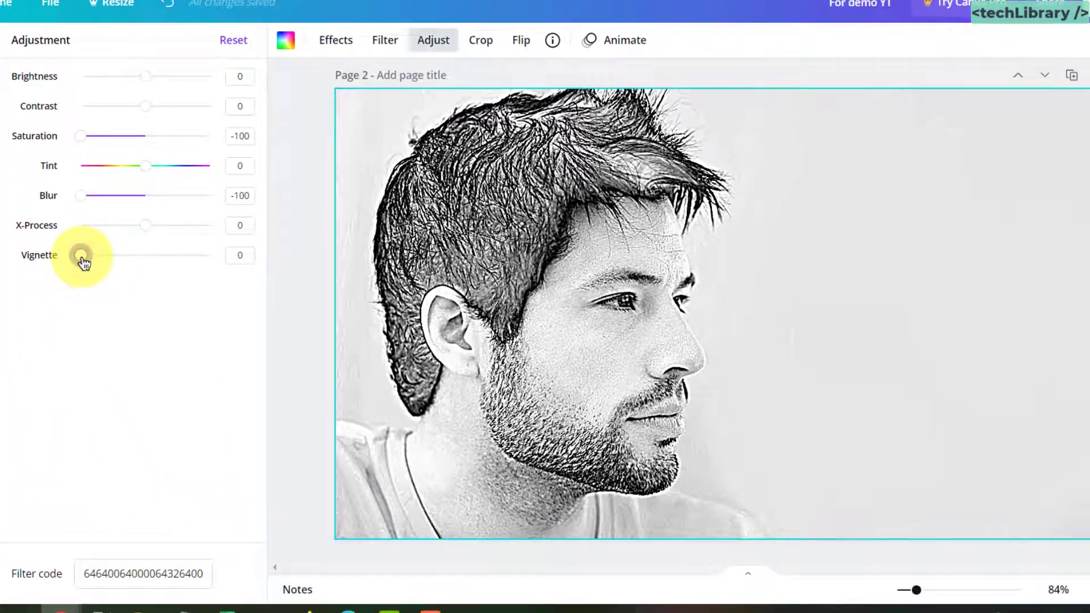
pyautogui.moveTo(83, 257); pyautogui.dragTo(197, 257)
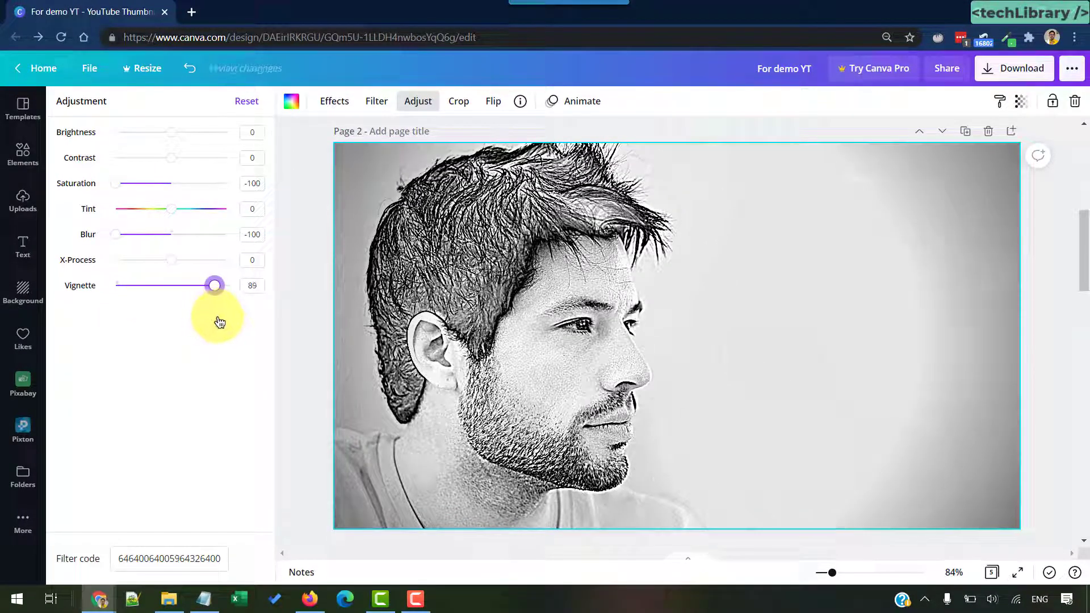
pyautogui.moveTo(212, 317); pyautogui.dragTo(233, 324)
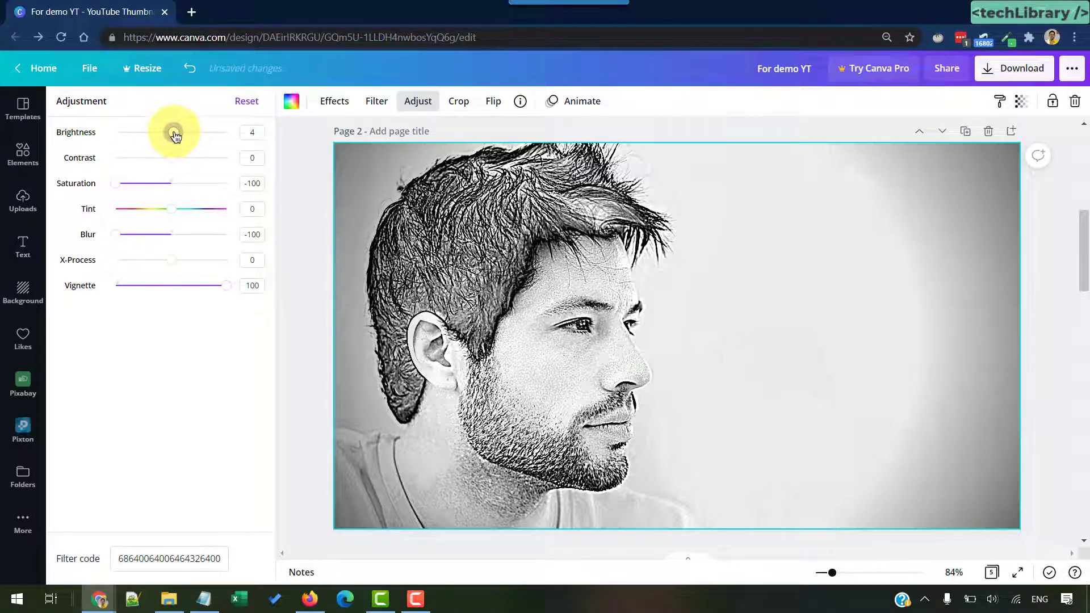
# Adjust the sketch to Brightness 15 and Contrast -33 in the Adjust panel.
pyautogui.moveTo(172, 132)
pyautogui.mouseDown()
pyautogui.moveTo(145, 160)
pyautogui.moveTo(155, 161)
pyautogui.mouseUp()
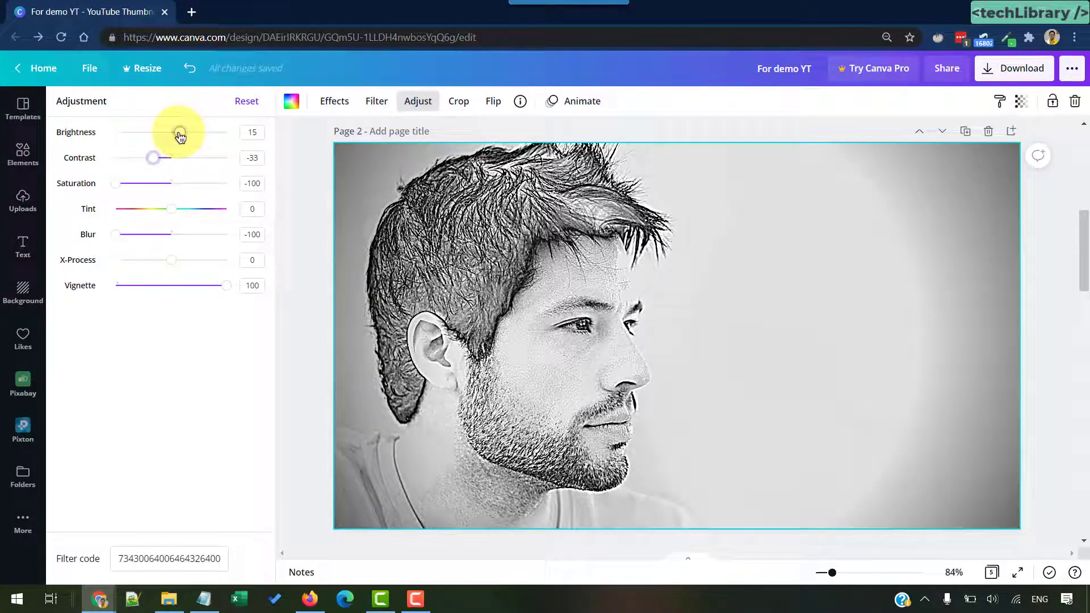